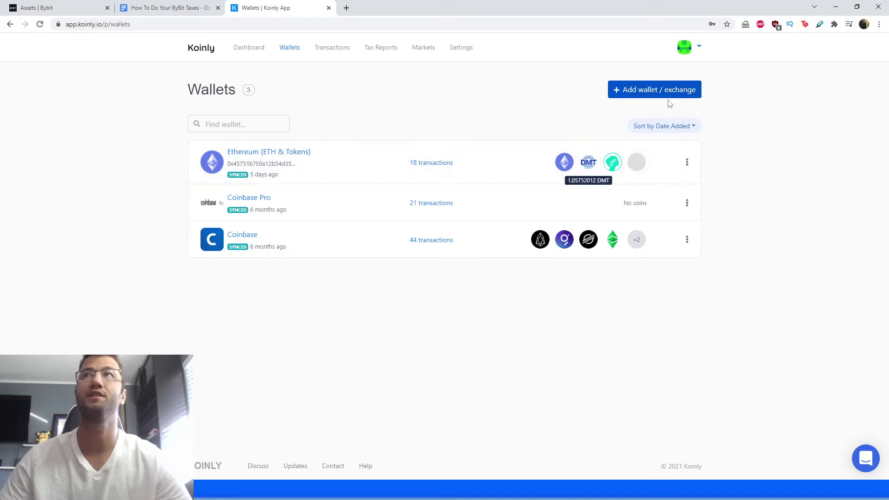
Find ByBit among the exchanges to add as a wallet and choose the auto-sync setup for it
{"action": "left_click", "coordinate": [637, 87]}
{"action": "left_click", "coordinate": [298, 87]}
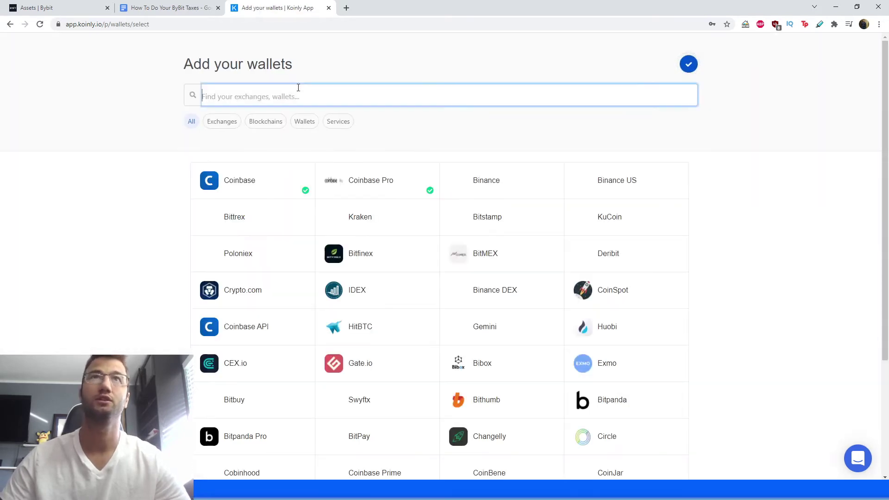
{"action": "type", "text": "bybit"}
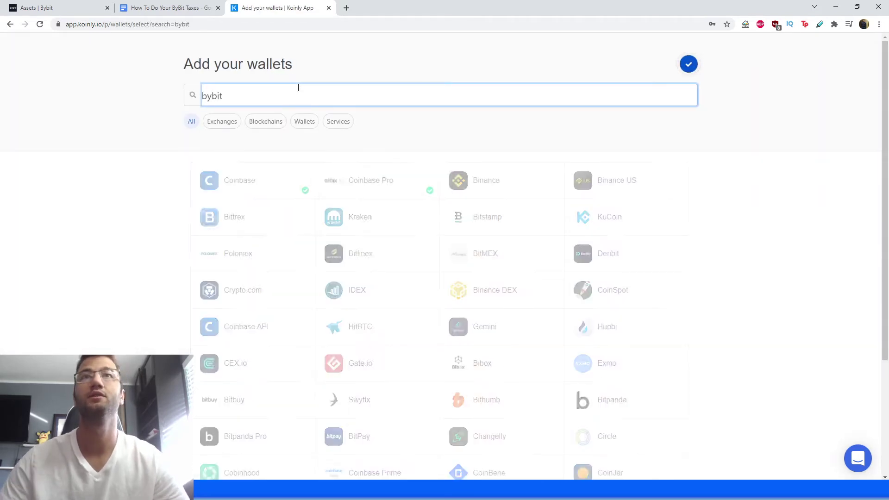
{"action": "left_click", "coordinate": [275, 181]}
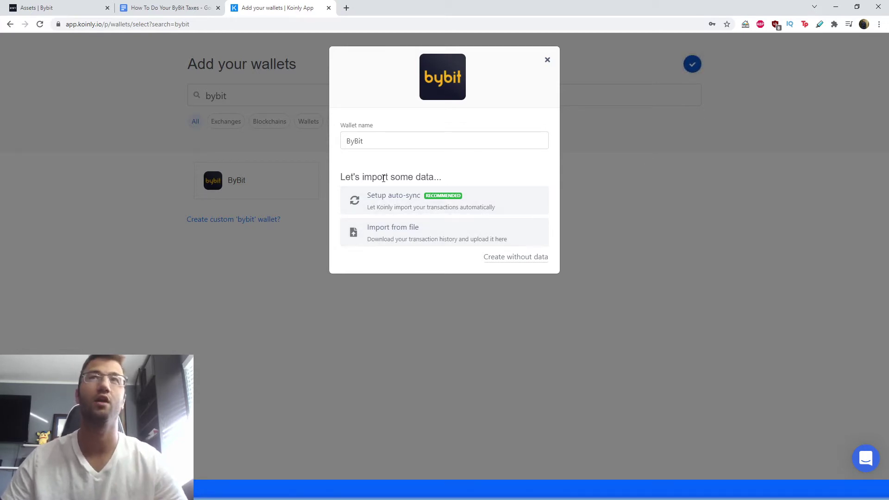
{"action": "left_click", "coordinate": [401, 205]}
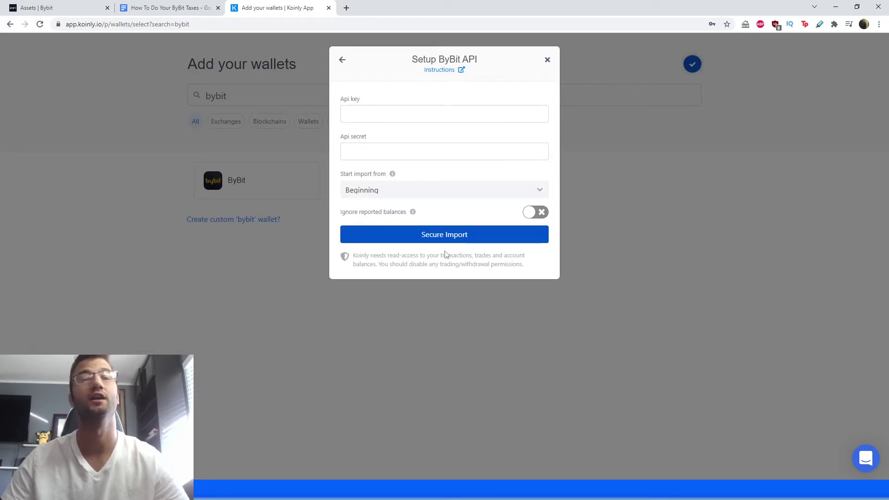
Switch to Bybit, go to API management and start a new API key named koinly
{"action": "key", "text": "ctrl+1"}
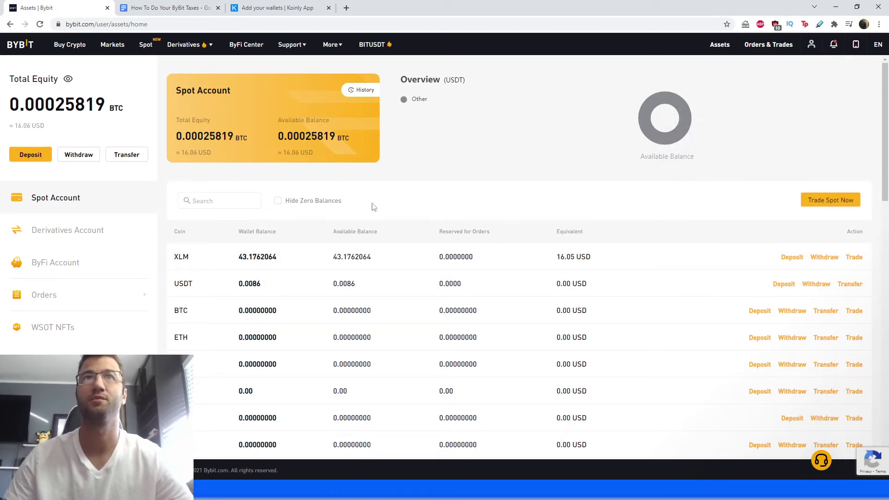
{"action": "mouse_move", "coordinate": [811, 45]}
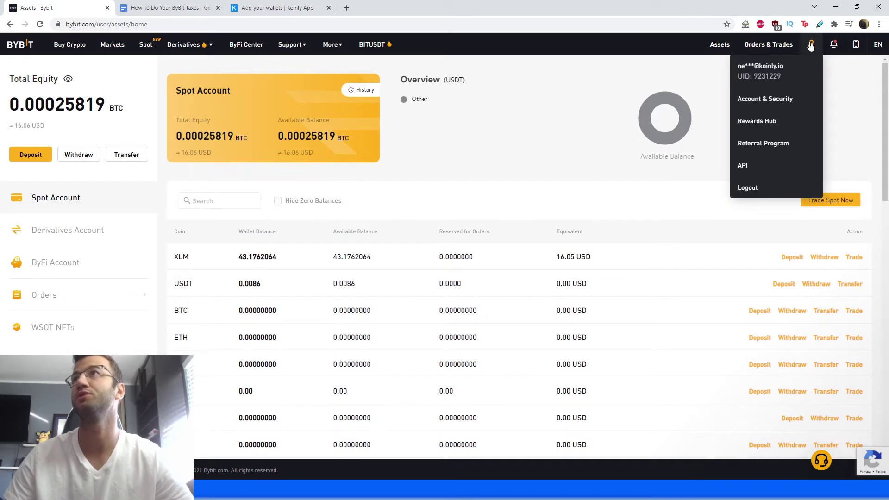
{"action": "left_click", "coordinate": [766, 171]}
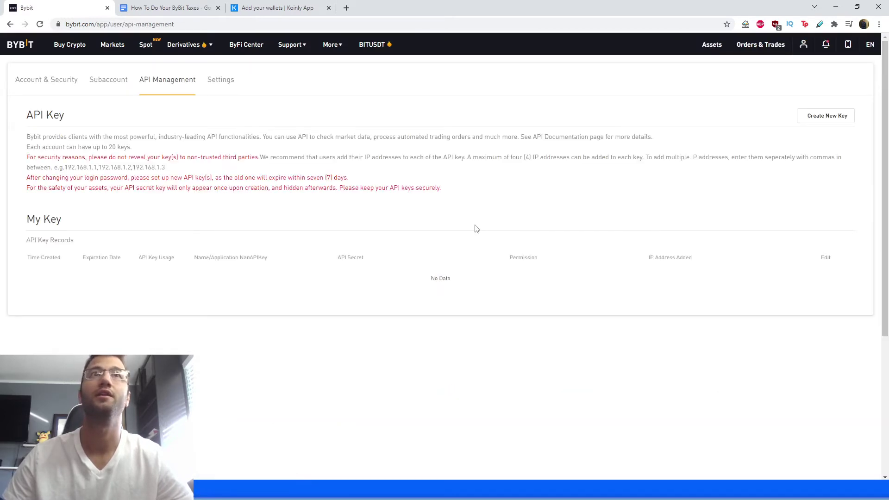
{"action": "left_click", "coordinate": [822, 120]}
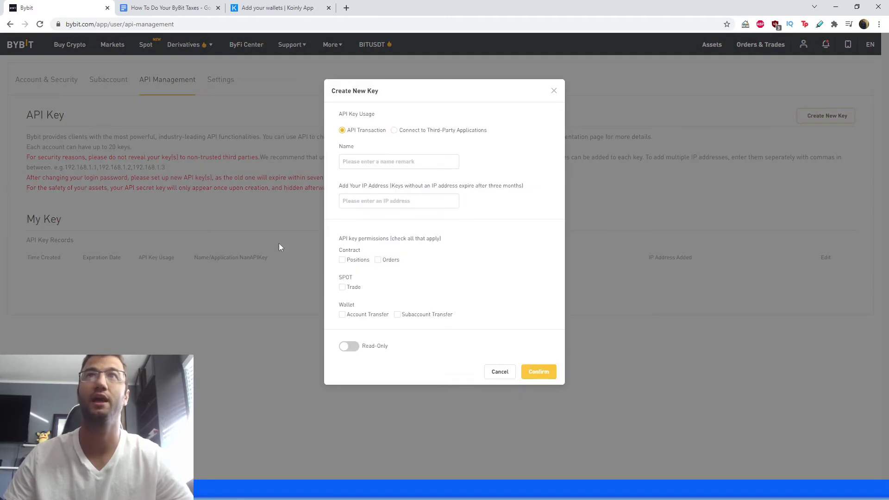
{"action": "left_click", "coordinate": [370, 160]}
{"action": "type", "text": "koinly"}
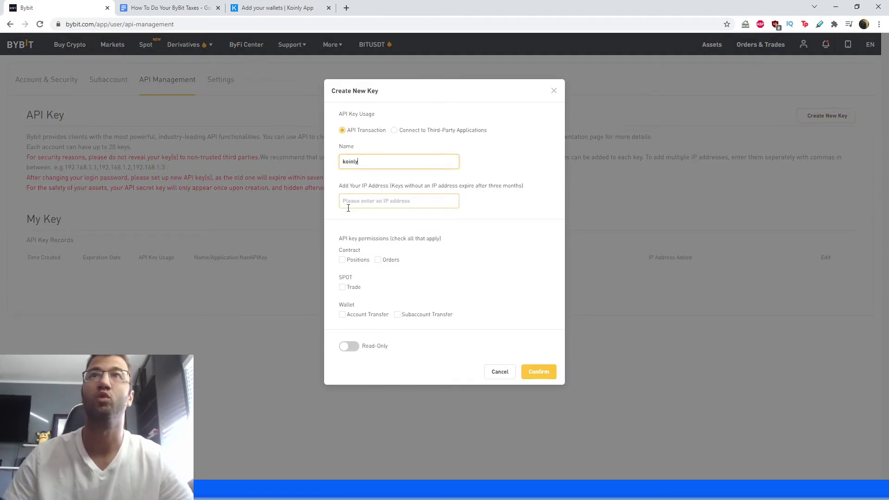
Grant the key Positions, Orders, Trade, Account Transfer and Subaccount Transfer permissions, and make it Read-Only
{"action": "left_click", "coordinate": [342, 260]}
{"action": "left_click", "coordinate": [378, 260]}
{"action": "left_click", "coordinate": [342, 287]}
{"action": "left_click", "coordinate": [342, 315]}
{"action": "left_click", "coordinate": [398, 315]}
{"action": "left_click", "coordinate": [348, 346]}
{"action": "left_click_drag", "start_coordinate": [389, 349], "coordinate": [361, 346]}
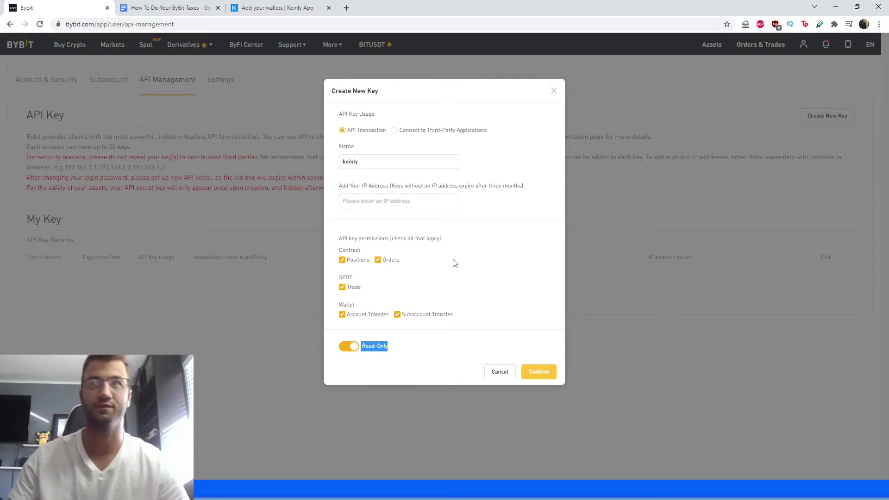
{"action": "left_click", "coordinate": [379, 348]}
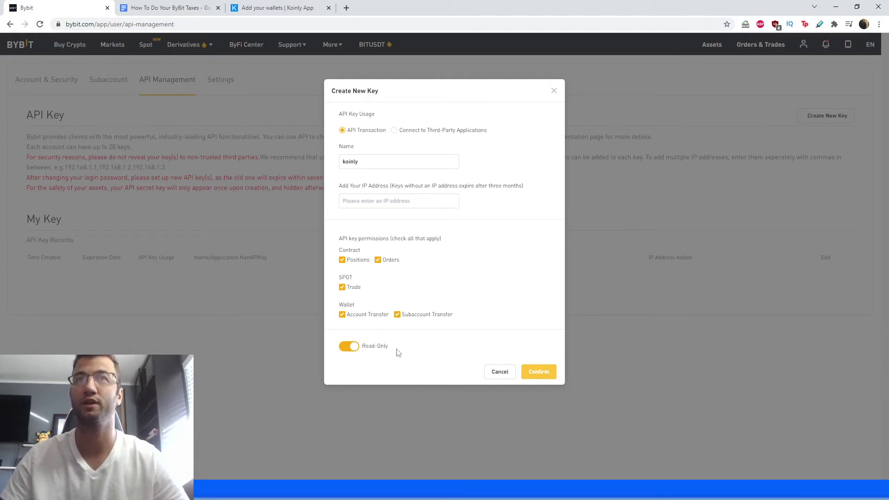
Submit the new key and enter the Google 2FA code to authorize its creation
{"action": "left_click", "coordinate": [545, 370]}
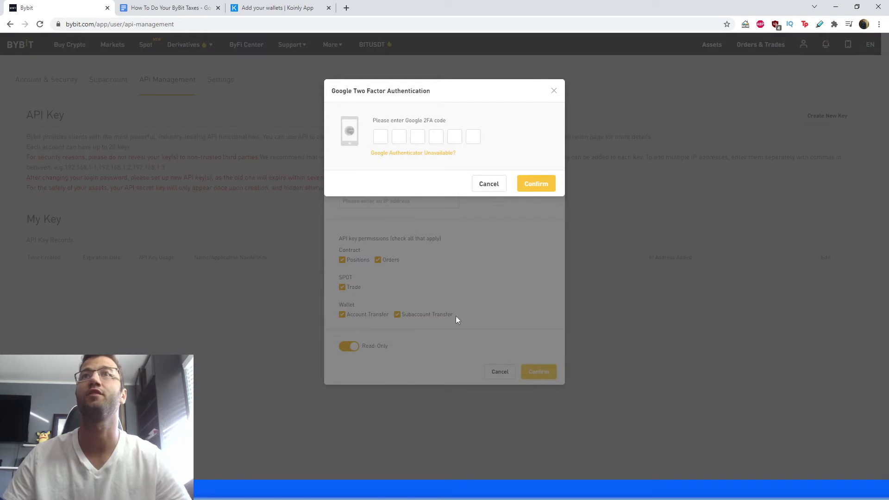
{"action": "left_click", "coordinate": [377, 138]}
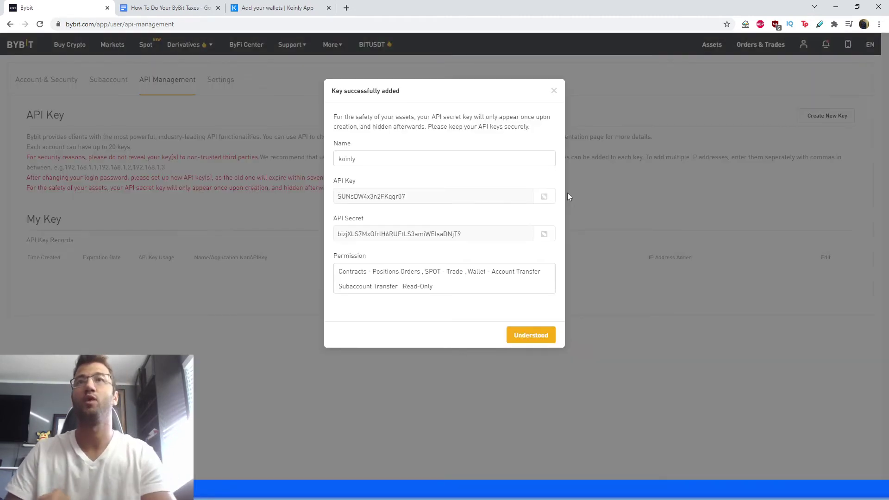
Copy the new API key from Bybit into the Api key field of Koinly's ByBit API setup
{"action": "left_click", "coordinate": [544, 196]}
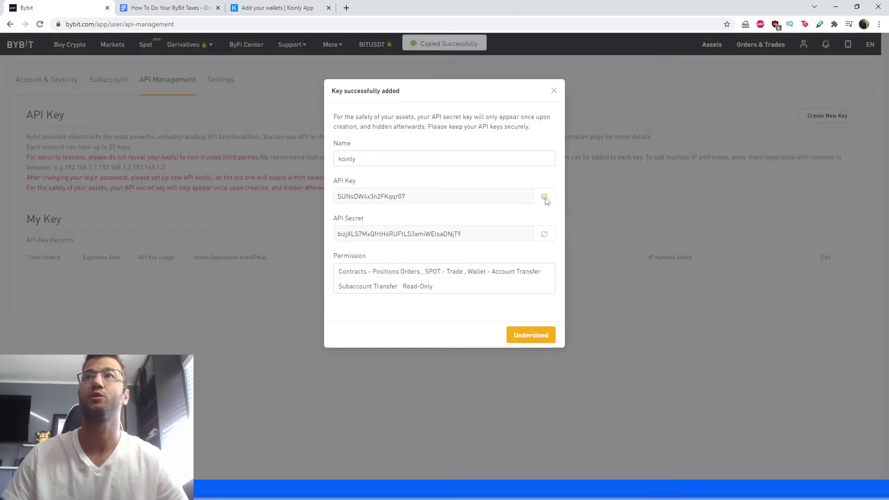
{"action": "left_click", "coordinate": [278, 7]}
{"action": "left_click", "coordinate": [423, 115]}
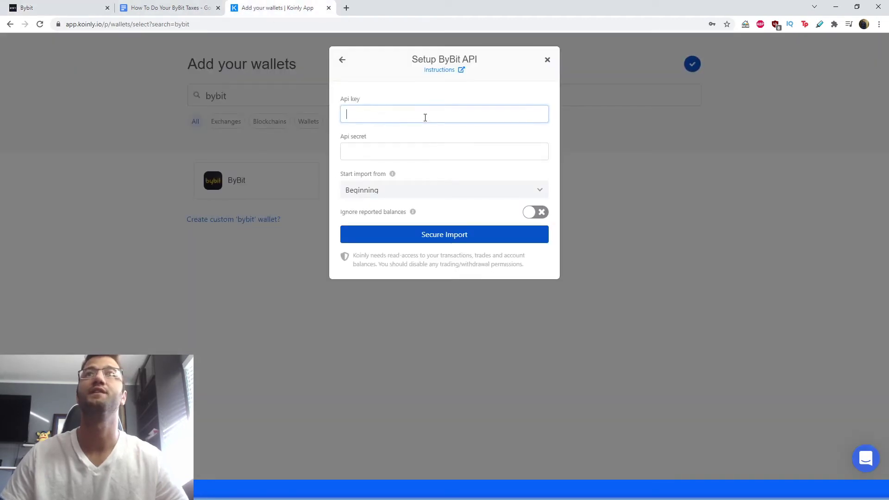
{"action": "key", "text": "ctrl+v"}
Copy the API secret from Bybit into Koinly's Api secret field, run the secure import and return to the wallets list
{"action": "left_click", "coordinate": [69, 5]}
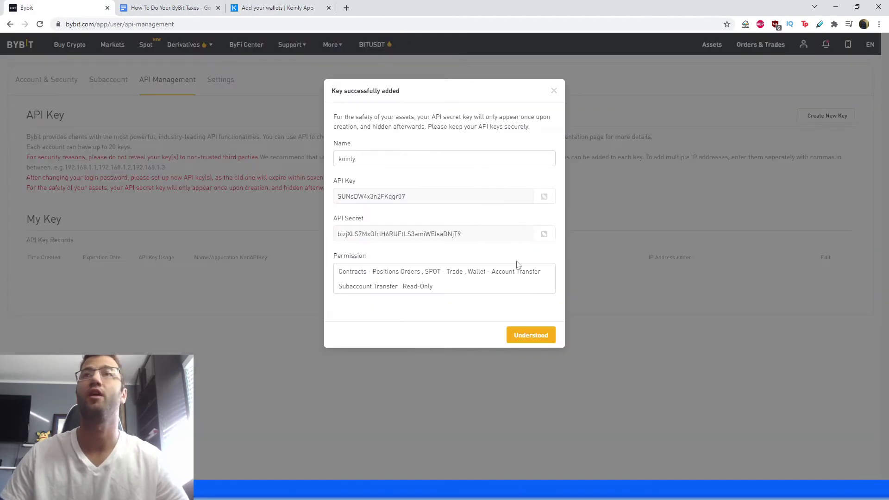
{"action": "left_click", "coordinate": [544, 234]}
{"action": "left_click", "coordinate": [278, 7]}
{"action": "left_click", "coordinate": [423, 151]}
{"action": "key", "text": "ctrl+v"}
{"action": "left_click", "coordinate": [438, 233]}
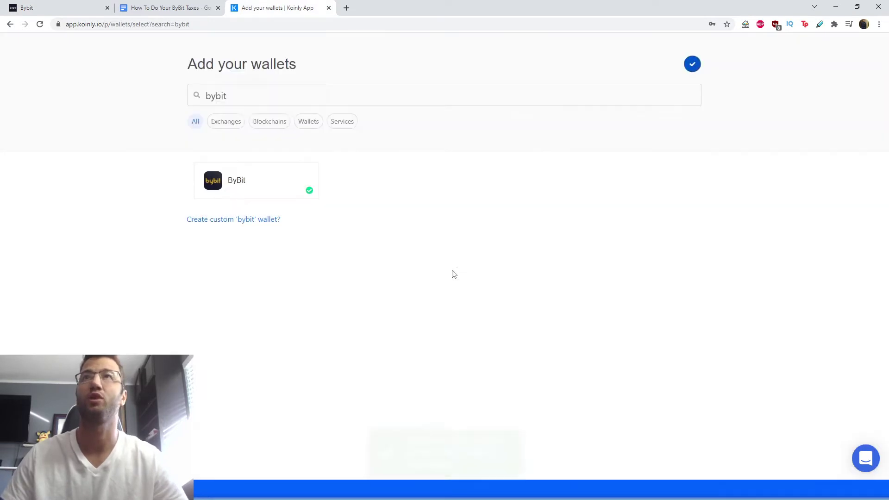
{"action": "left_click", "coordinate": [693, 65]}
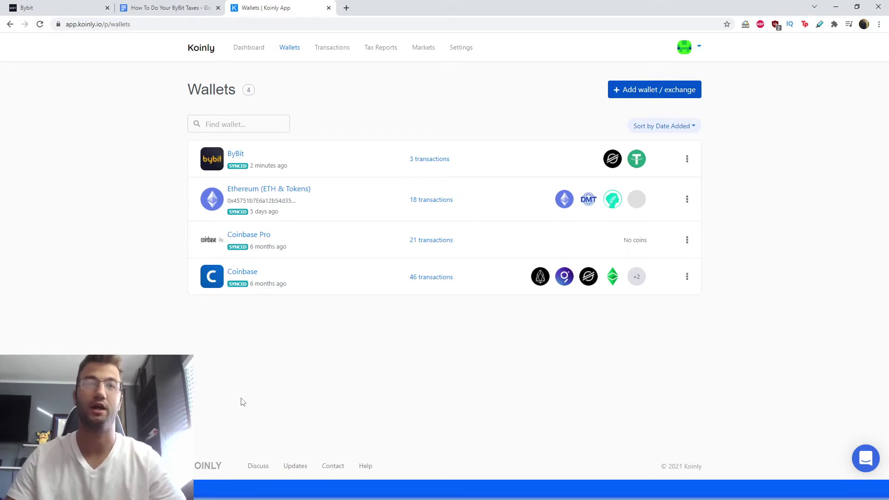
Search for ByBit among the wallets to add and open its data import options again
{"action": "left_click", "coordinate": [654, 89]}
{"action": "left_click", "coordinate": [360, 95]}
{"action": "type", "text": "by"}
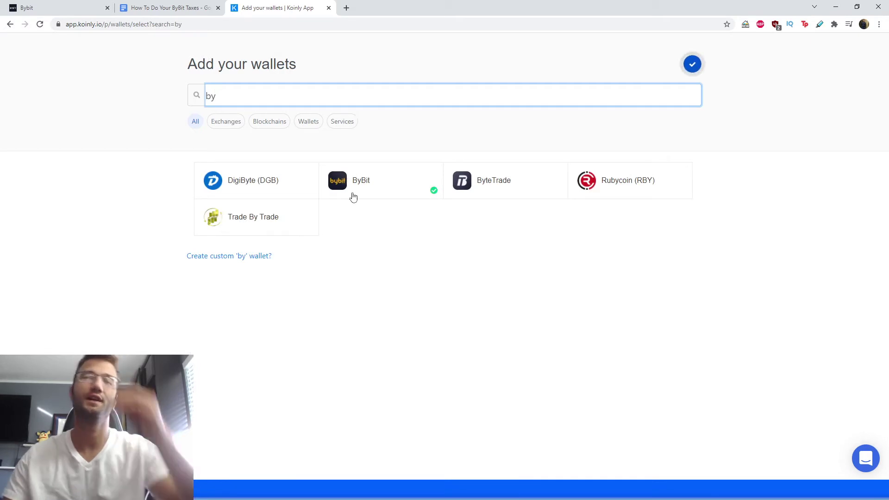
{"action": "left_click", "coordinate": [373, 190]}
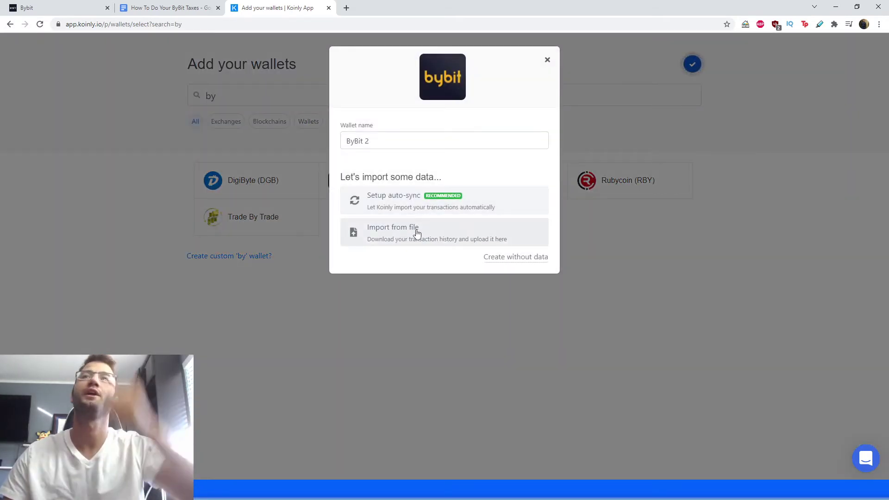
Switch to Bybit and view the spot account's order history and trade history
{"action": "left_click", "coordinate": [65, 8]}
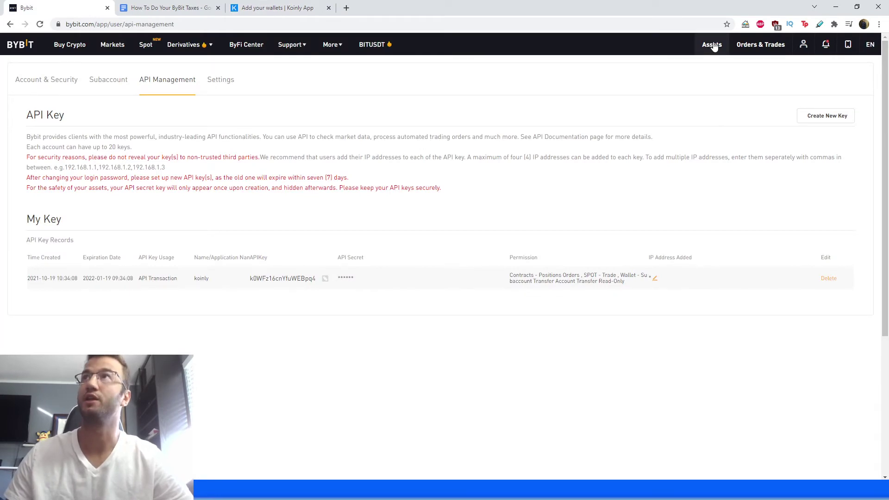
{"action": "left_click", "coordinate": [761, 45]}
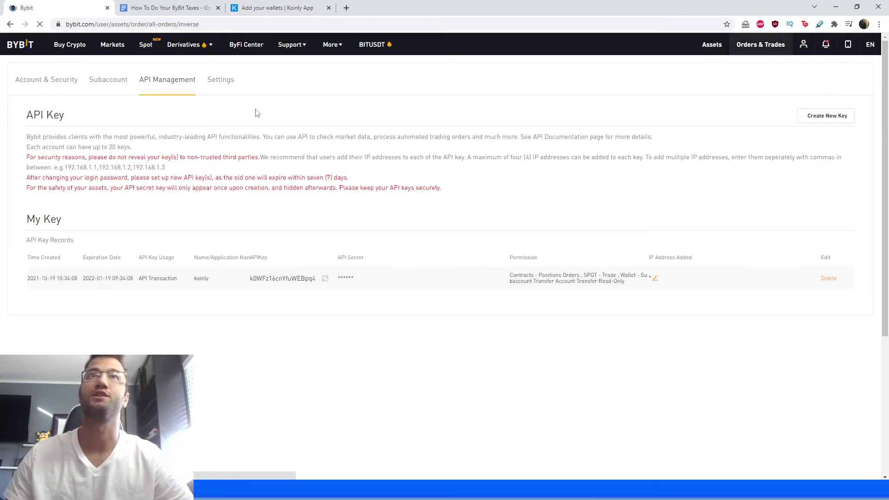
{"action": "left_click", "coordinate": [71, 106]}
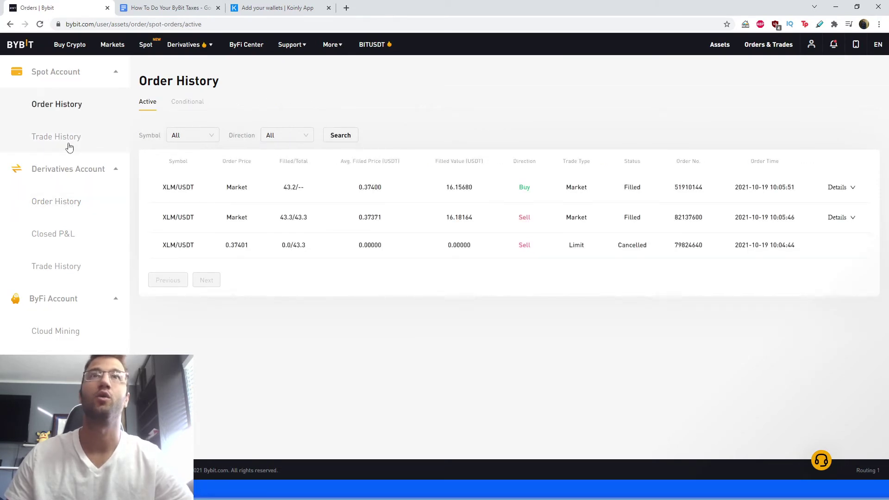
{"action": "left_click", "coordinate": [68, 146]}
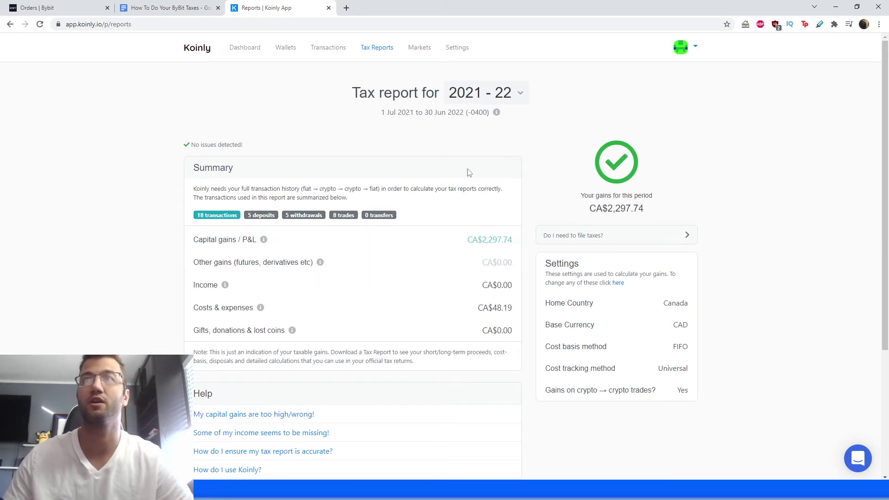
Examine Koinly's 2021 - 22 tax report and look through the downloadable report types
{"action": "scroll", "coordinate": [469, 172], "scroll_direction": "down", "scroll_amount": 4}
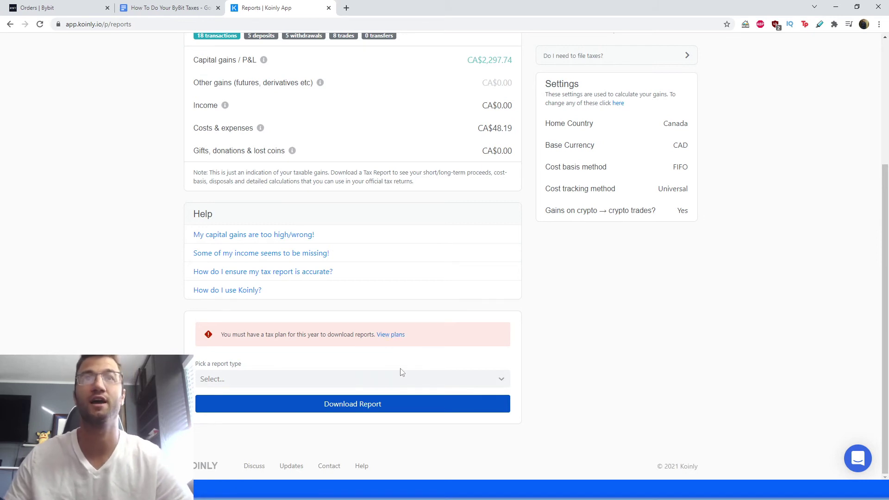
{"action": "left_click", "coordinate": [374, 379]}
{"action": "left_click", "coordinate": [477, 339]}
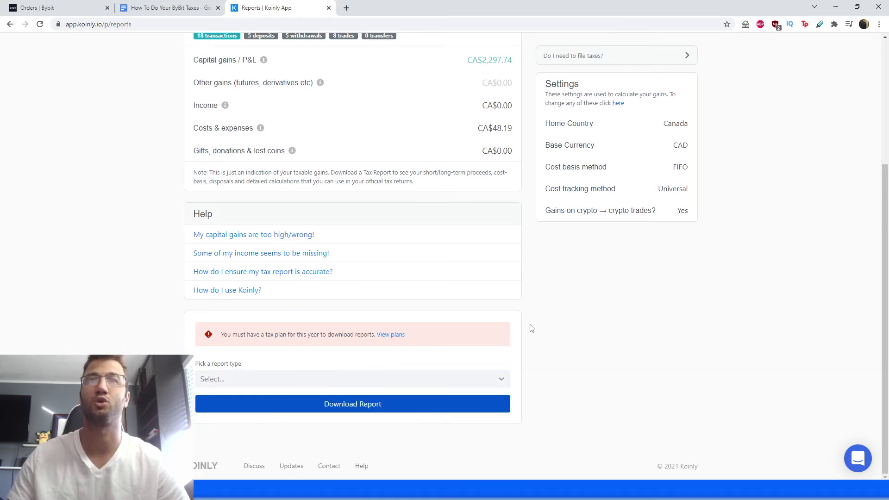
{"action": "key", "text": "ctrl+minus"}
{"action": "key", "text": "ctrl+minus"}
{"action": "left_click", "coordinate": [373, 399]}
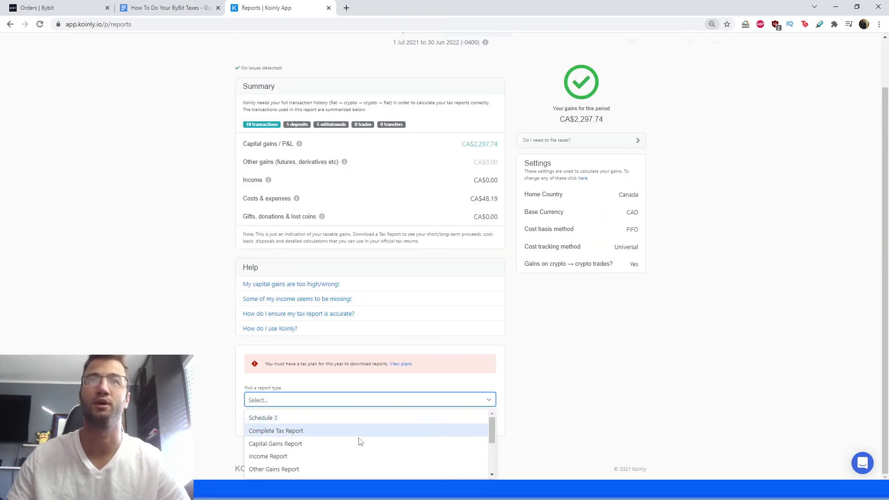
{"action": "scroll", "coordinate": [348, 442], "scroll_direction": "down", "scroll_amount": 2}
{"action": "scroll", "coordinate": [471, 446], "scroll_direction": "down", "scroll_amount": 1}
{"action": "scroll", "coordinate": [477, 422], "scroll_direction": "up", "scroll_amount": 4}
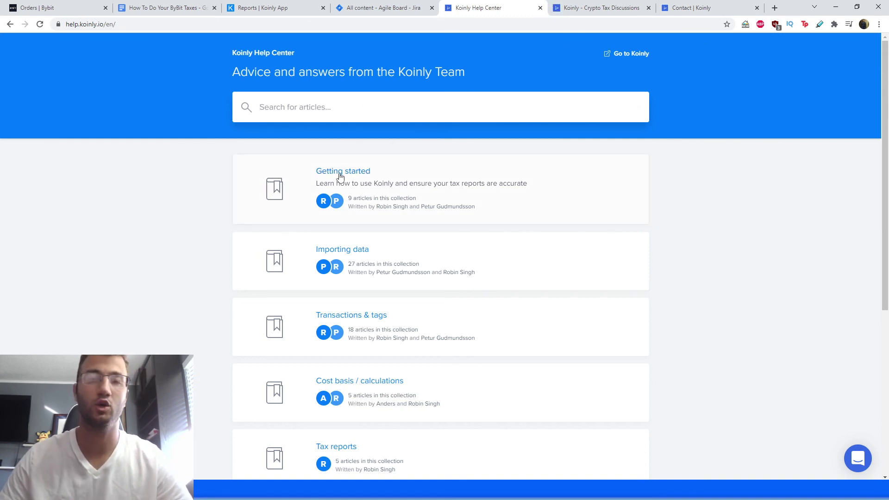
Look through the Koinly Help Center topics, the discussion forum and the contact page
{"action": "scroll", "coordinate": [318, 290], "scroll_direction": "down", "scroll_amount": 3}
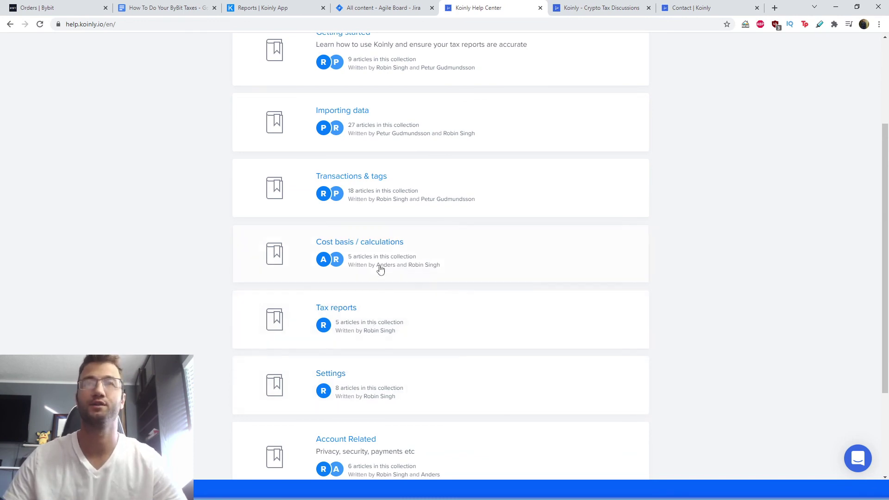
{"action": "left_click", "coordinate": [573, 5]}
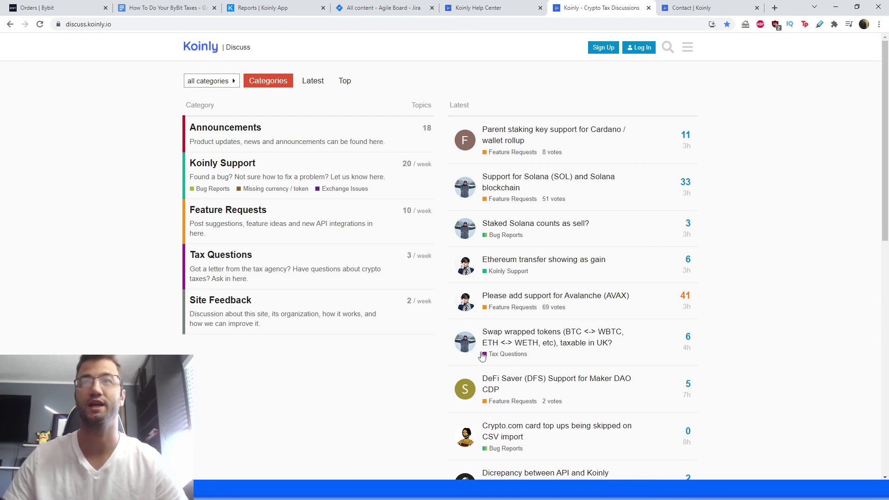
{"action": "left_click", "coordinate": [688, 5]}
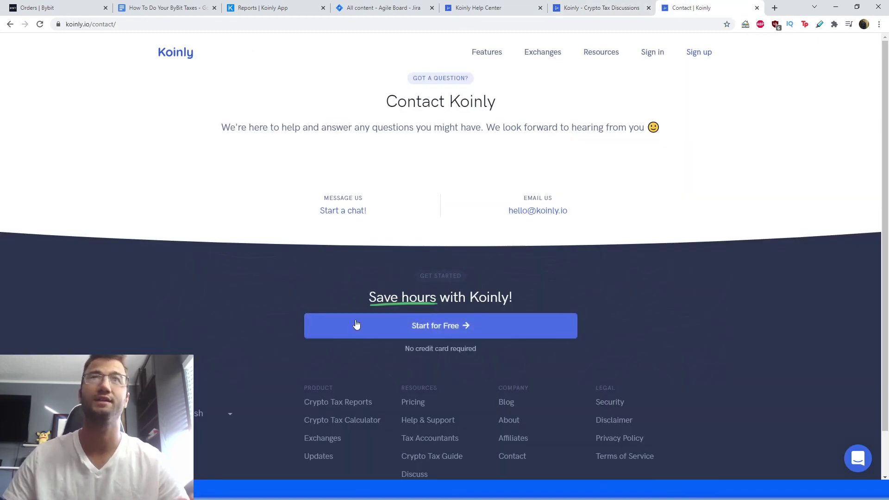